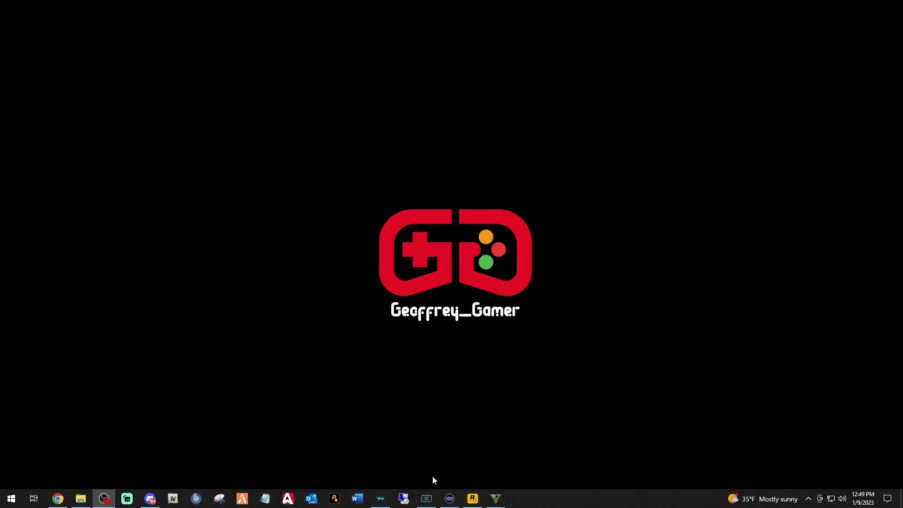
# Open the Stream Deck app from the taskbar, showing page 2 of the Sounds profile
pyautogui.click(450, 497)
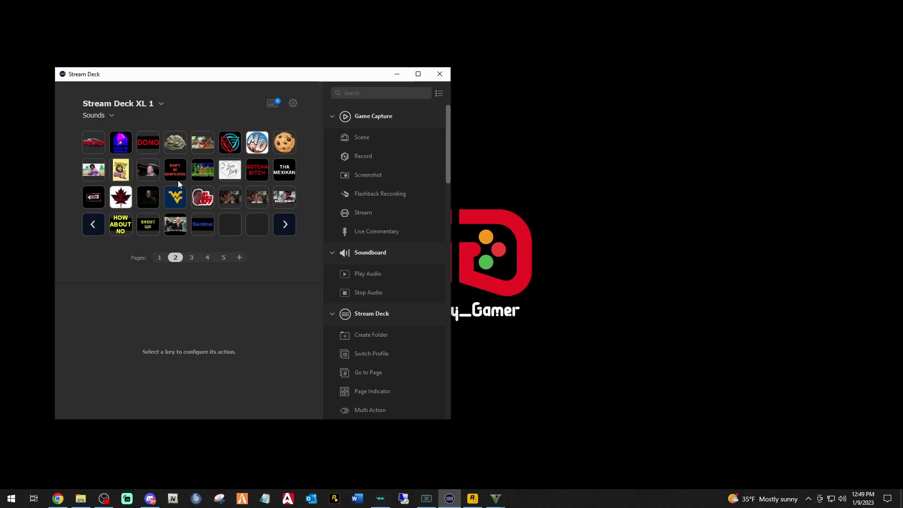
# Select the empty sixth key on the bottom row, then bring Chrome to the front
pyautogui.click(230, 223)
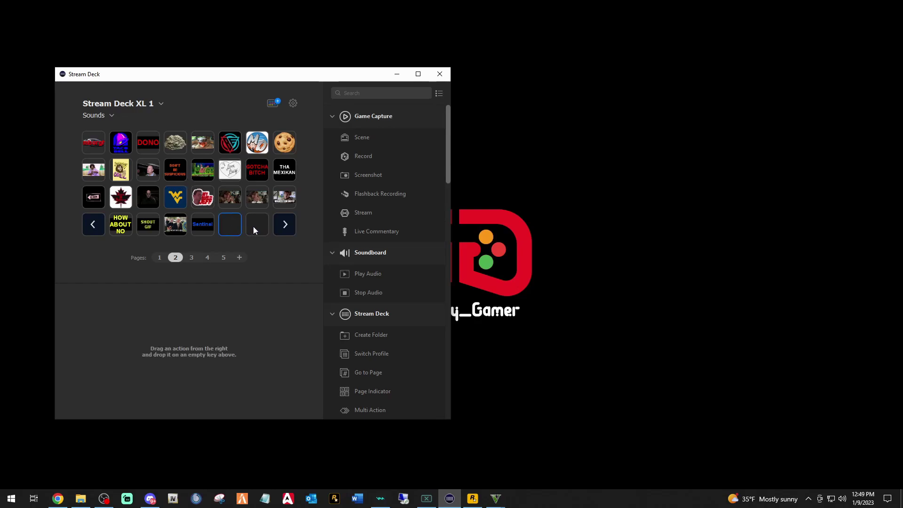
pyautogui.click(257, 228)
pyautogui.click(233, 230)
pyautogui.click(57, 500)
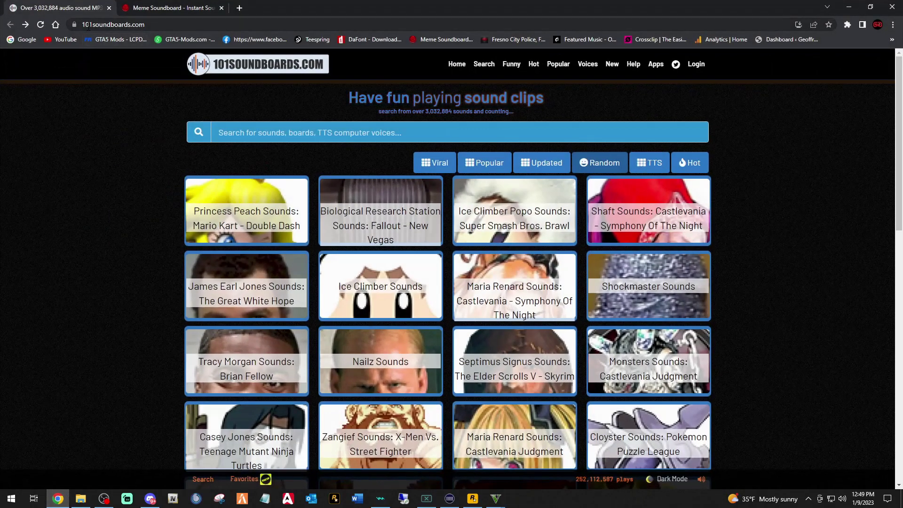
# On Myinstants, search 'sopranos', play the first result, then return to Trending in United States
pyautogui.click(152, 9)
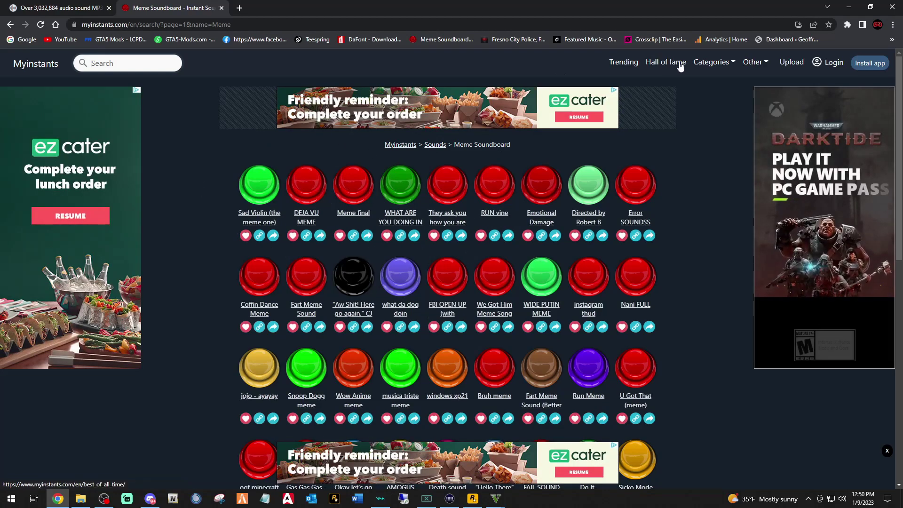
pyautogui.click(626, 66)
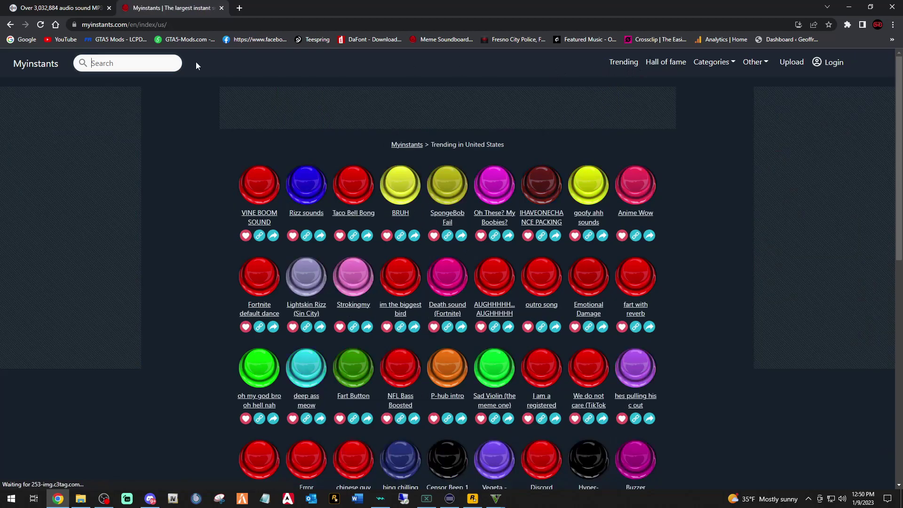
pyautogui.click(133, 65)
pyautogui.write('sopranos')
pyautogui.press('Return')
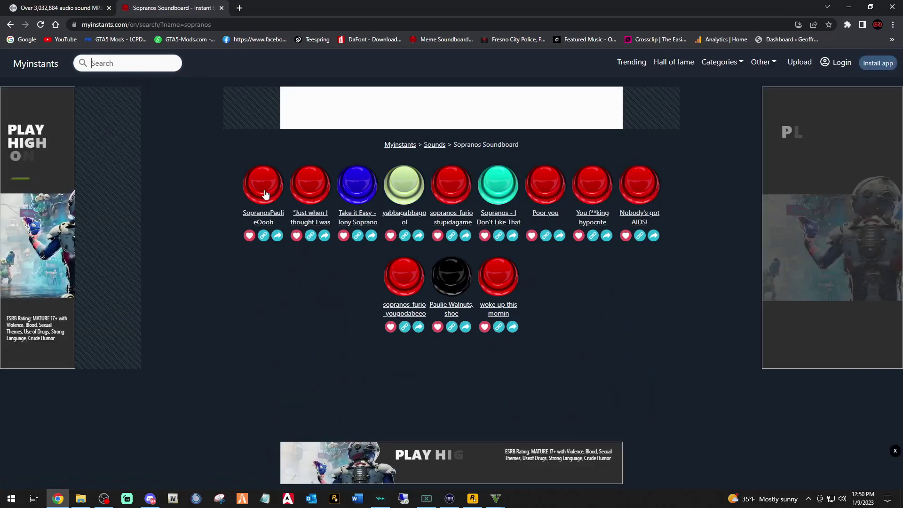
pyautogui.click(267, 194)
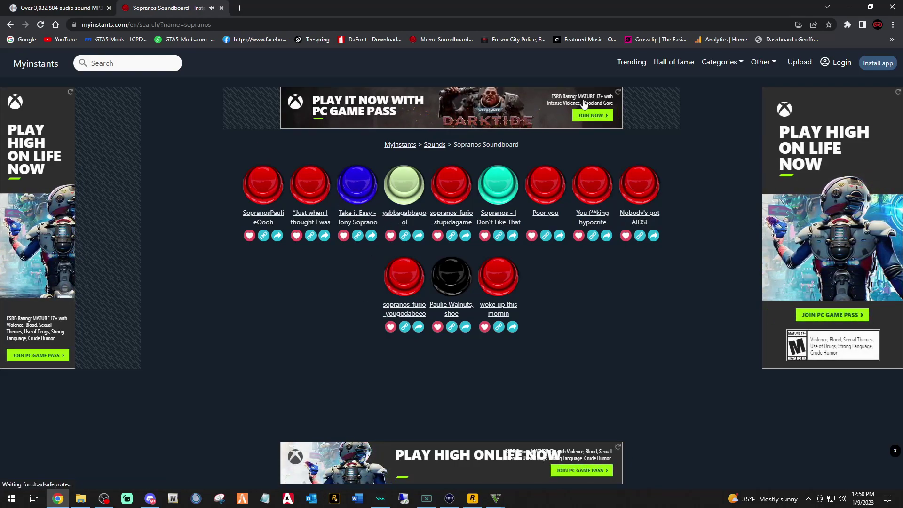
pyautogui.click(626, 63)
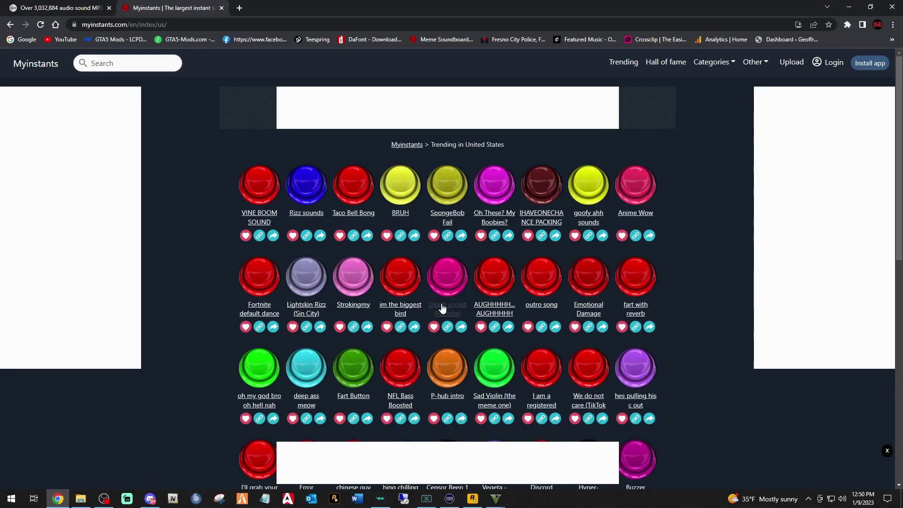
# Preview trending sounds such as The Nut Button, Indian Music and Among us
pyautogui.scroll(-3, 486, 367)
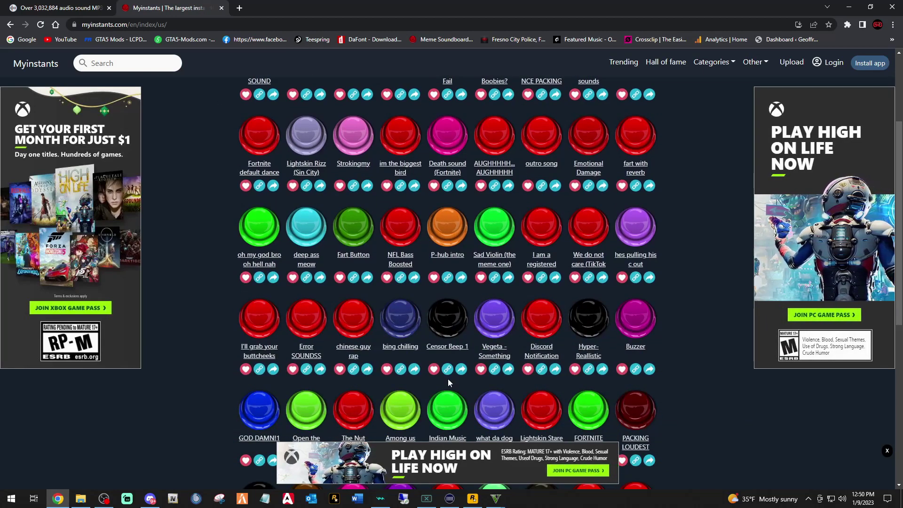
pyautogui.scroll(-1, 405, 376)
pyautogui.click(362, 367)
pyautogui.scroll(-1, 361, 367)
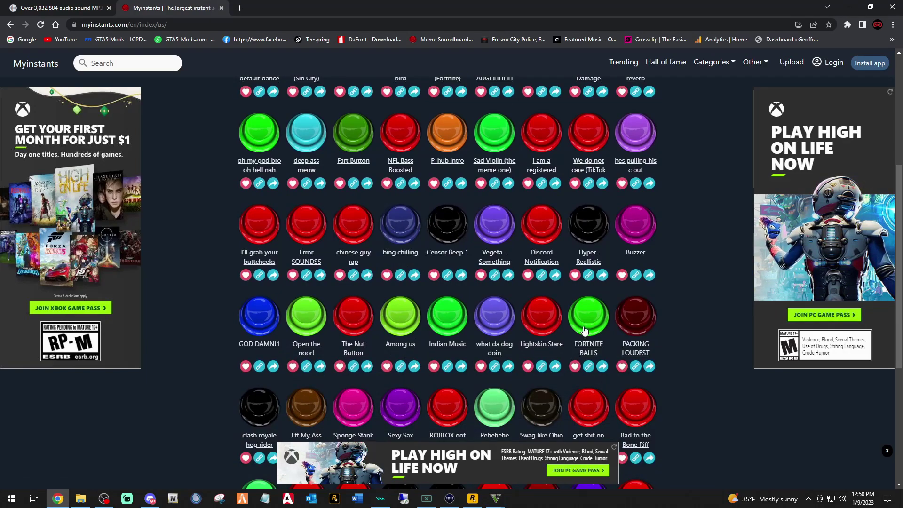
pyautogui.click(525, 322)
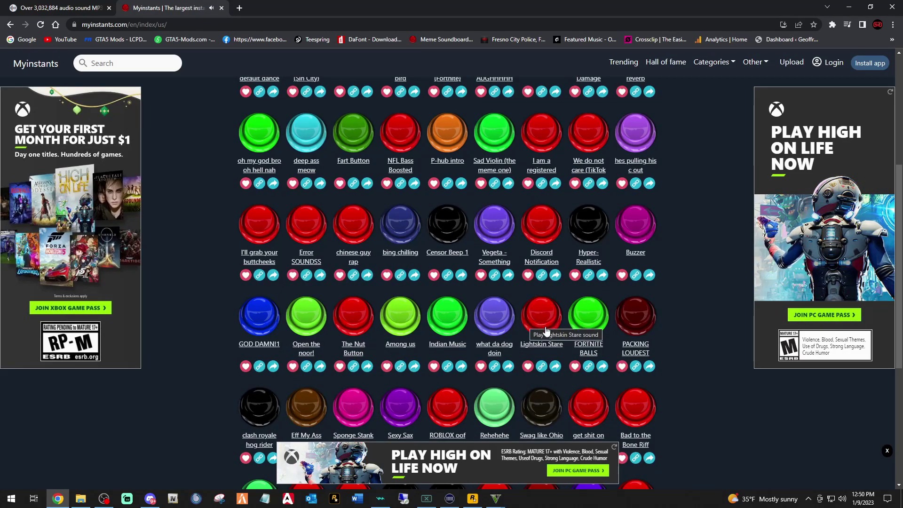
pyautogui.click(452, 329)
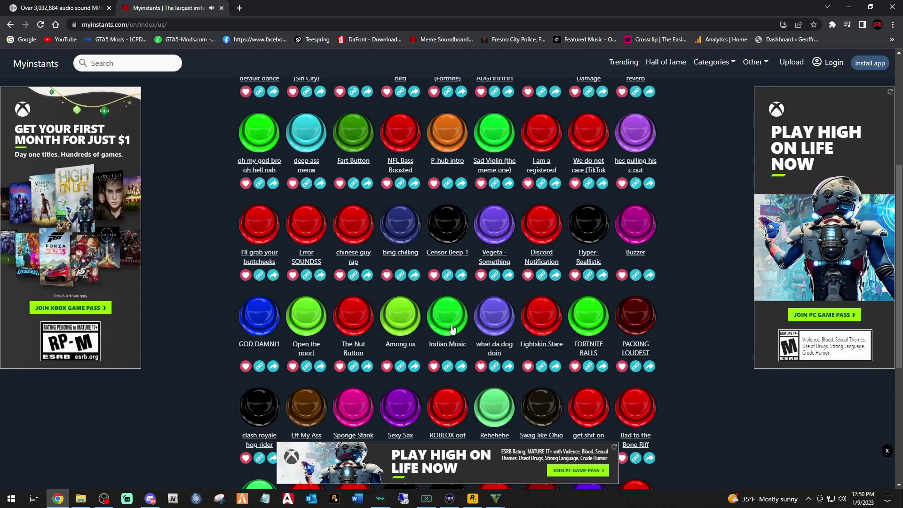
pyautogui.click(396, 322)
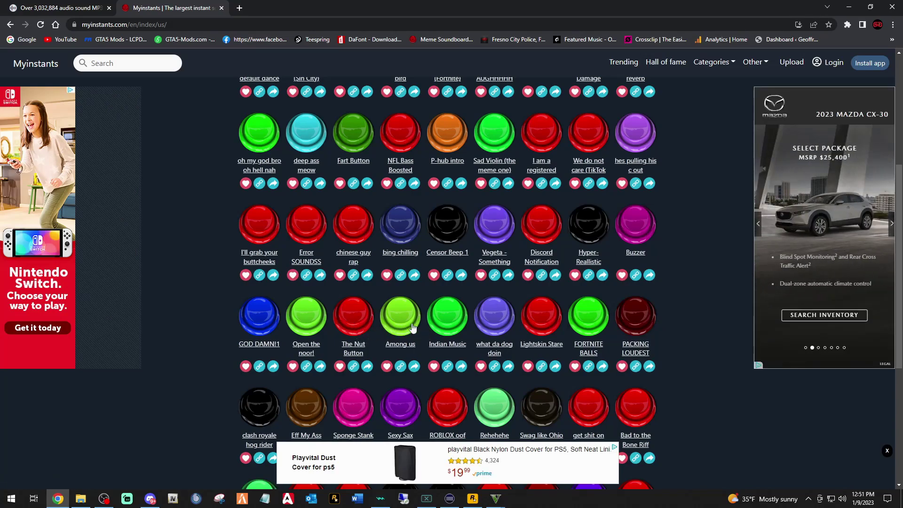
# Scroll through the Trending list and play the BRUH sound
pyautogui.scroll(-1, 514, 330)
pyautogui.scroll(-2, 515, 330)
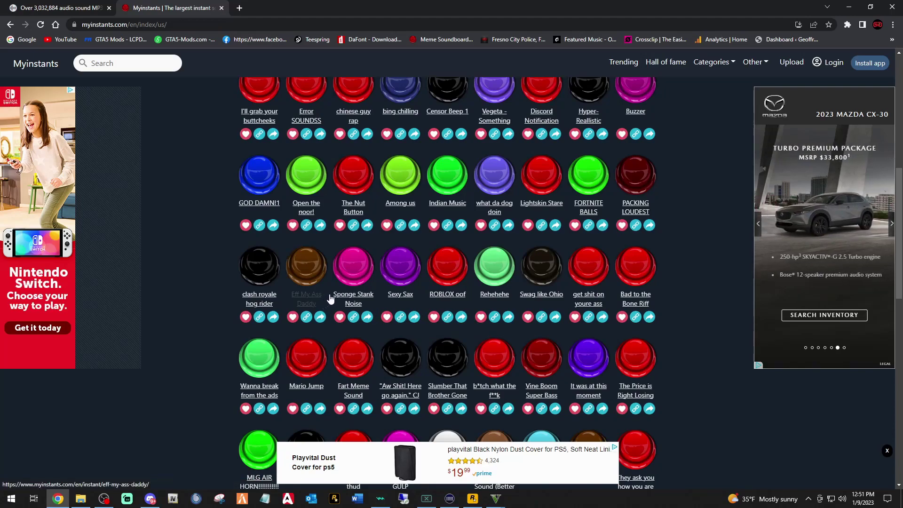
pyautogui.scroll(8, 388, 305)
pyautogui.click(382, 295)
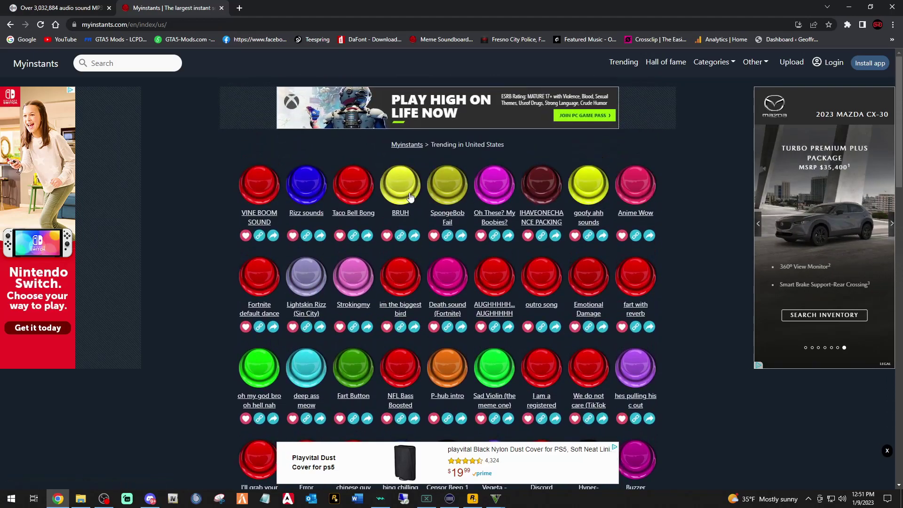
# Download the BRUH sound as movie_1.mp3 from its page and minimize Chrome
pyautogui.click(399, 215)
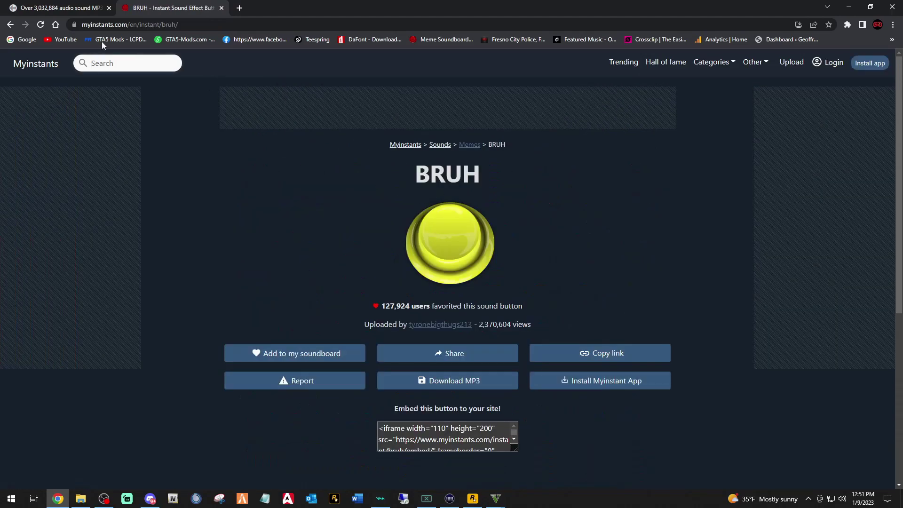
pyautogui.hotkey('alt', 'Left')
pyautogui.click(402, 191)
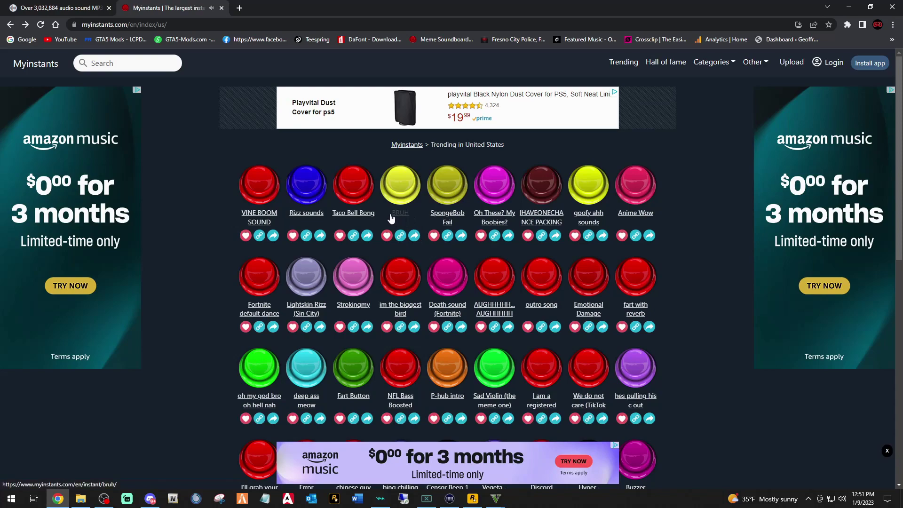
pyautogui.click(400, 213)
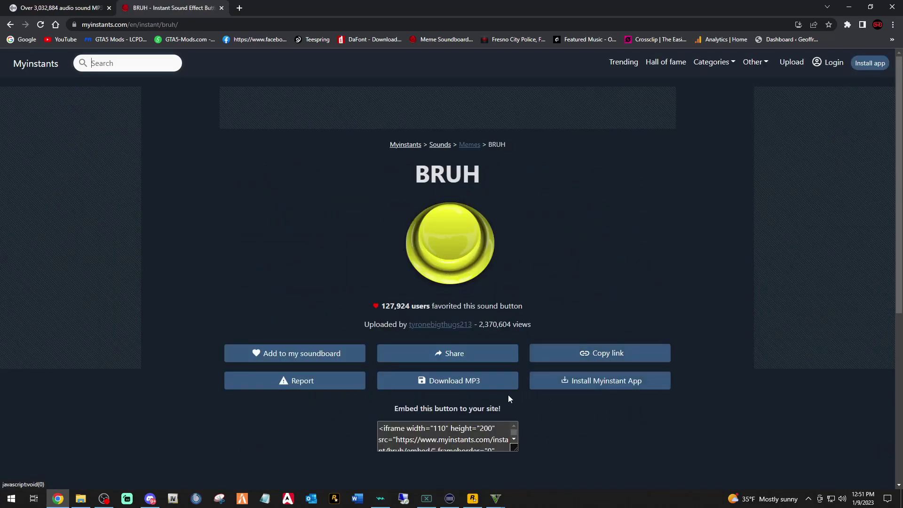
pyautogui.click(460, 386)
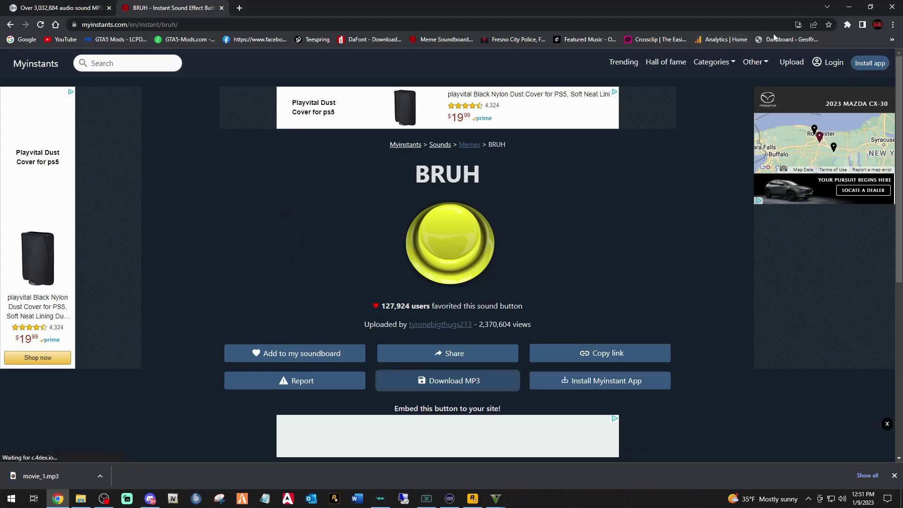
pyautogui.click(850, 8)
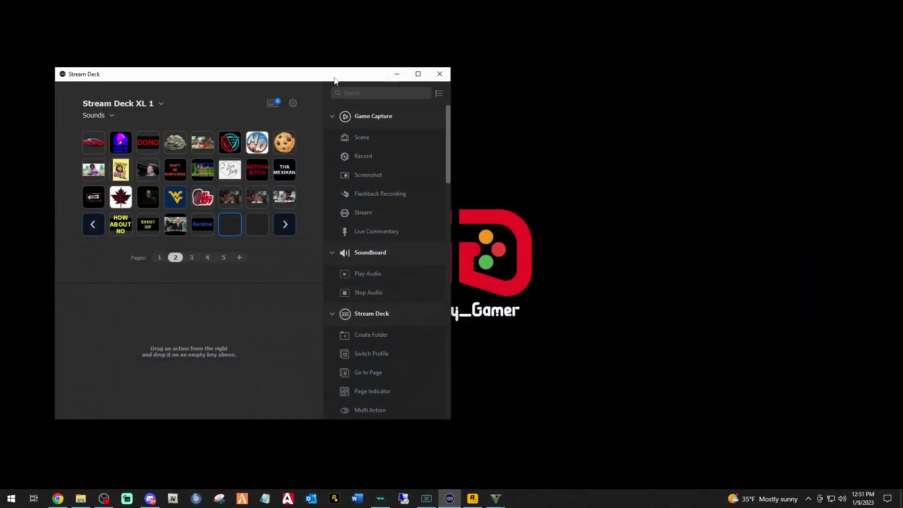
# Place File Explorer beside Stream Deck, open Downloads showing the 14 KB movie_1 MP3
pyautogui.moveTo(335, 80); pyautogui.dragTo(729, 73)
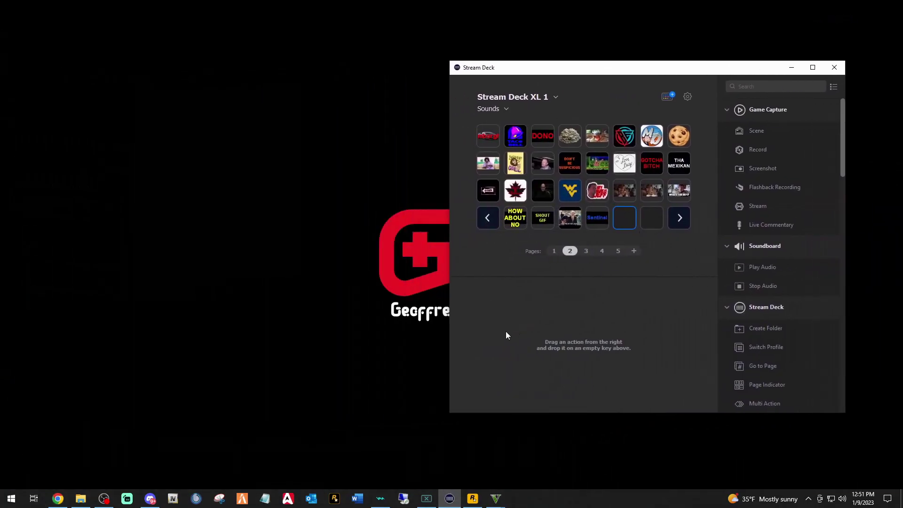
pyautogui.click(89, 496)
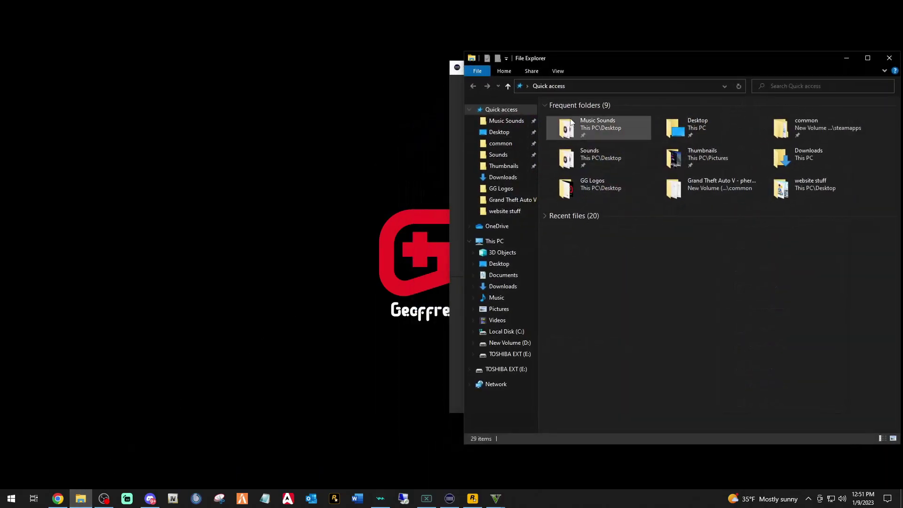
pyautogui.moveTo(677, 66); pyautogui.dragTo(244, 68)
pyautogui.moveTo(621, 73); pyautogui.dragTo(657, 91)
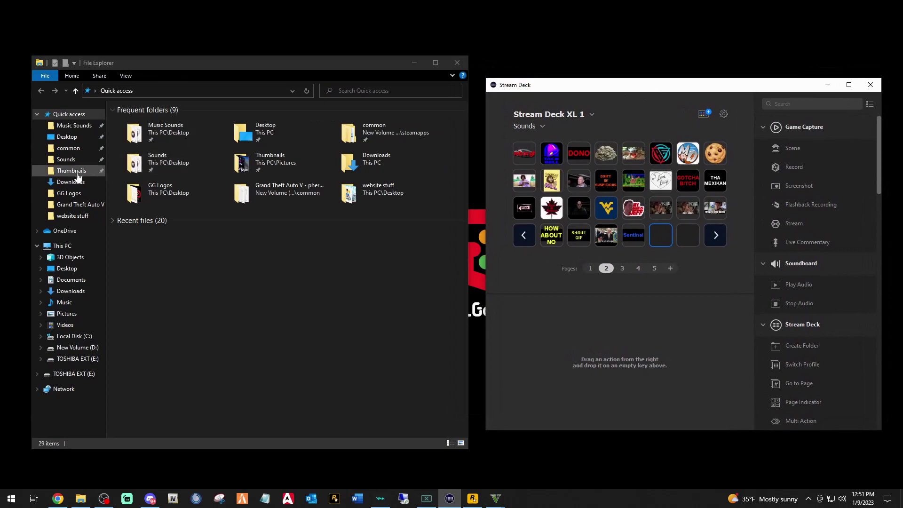
pyautogui.click(66, 183)
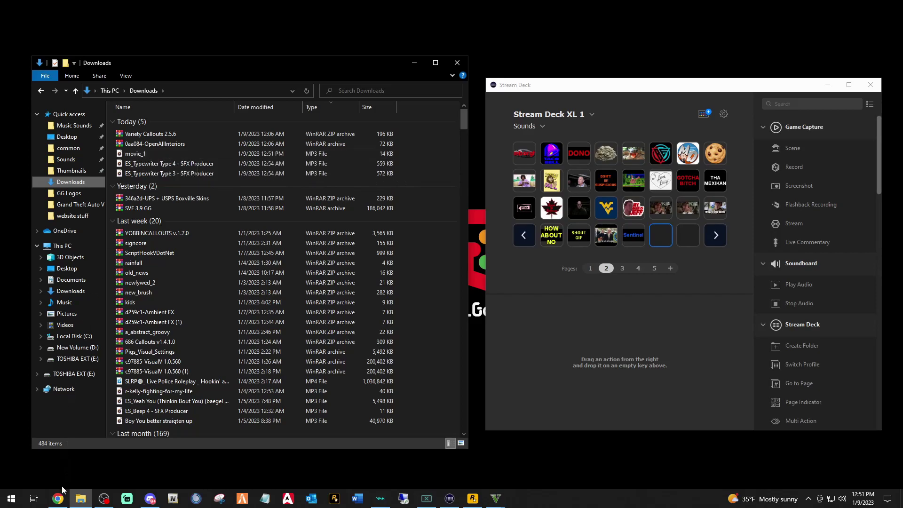
pyautogui.click(58, 500)
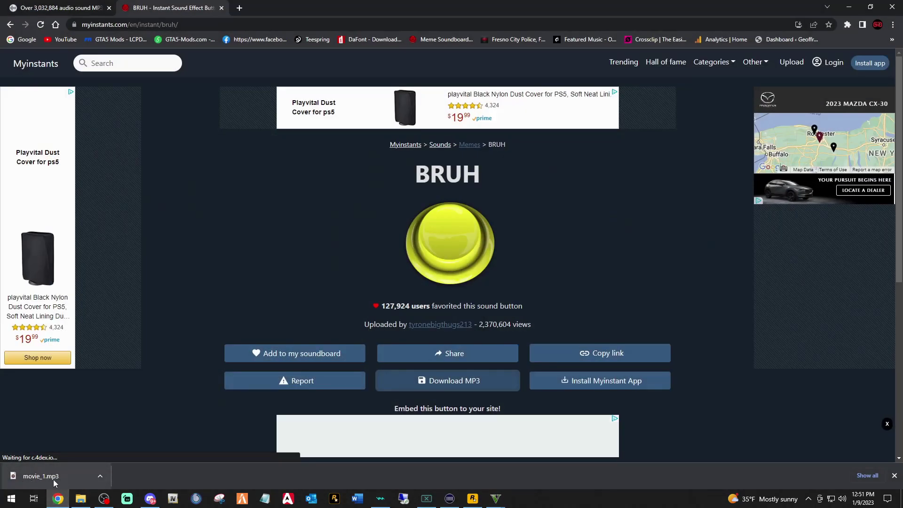
pyautogui.click(849, 7)
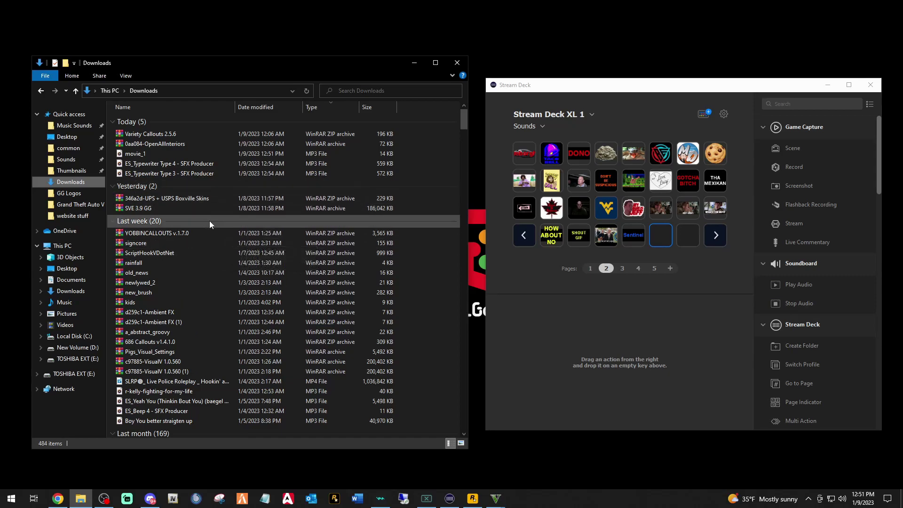
# Copy movie_1 into the Sounds folder, replacing the existing movie_1.mp3, and open Sounds
pyautogui.moveTo(140, 154); pyautogui.dragTo(63, 161)
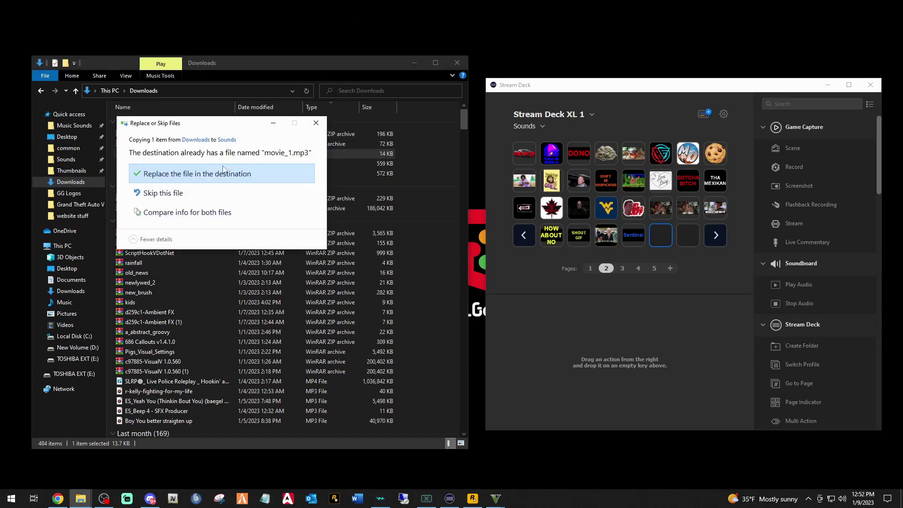
pyautogui.click(211, 174)
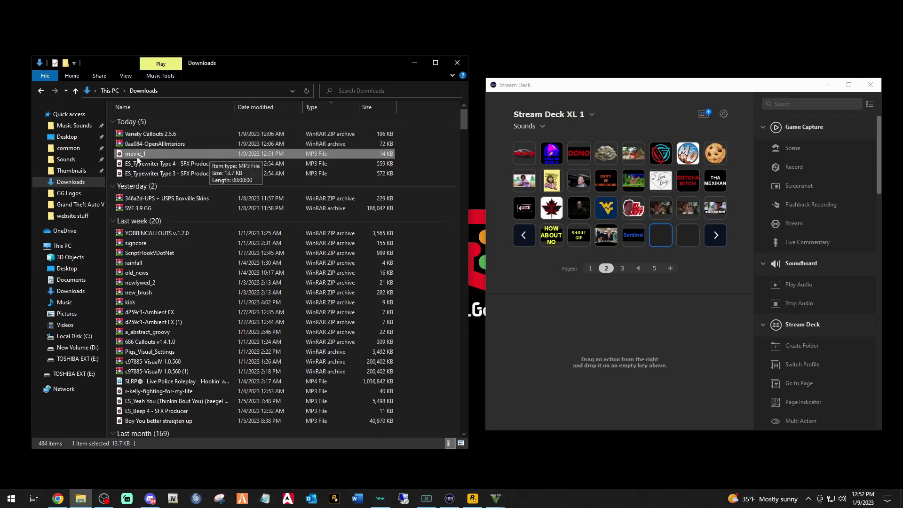
pyautogui.click(66, 160)
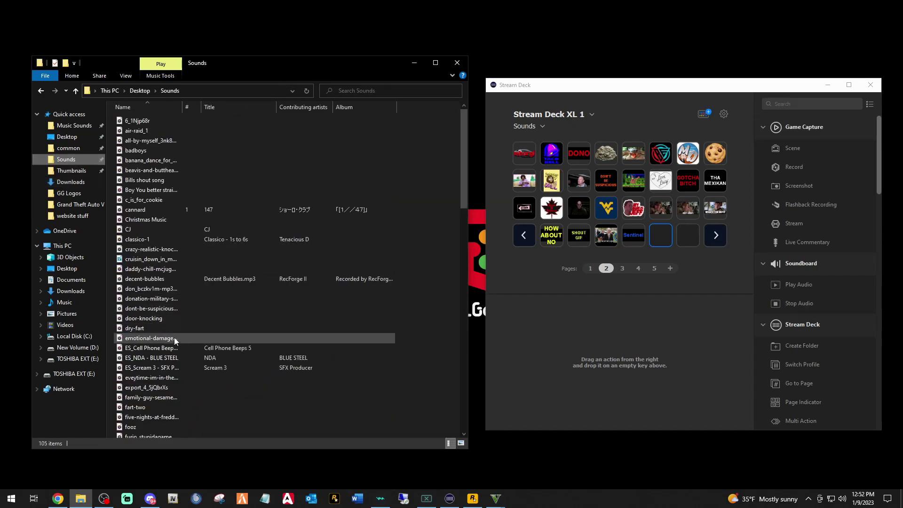
pyautogui.scroll(-7, 177, 347)
pyautogui.scroll(-6, 177, 348)
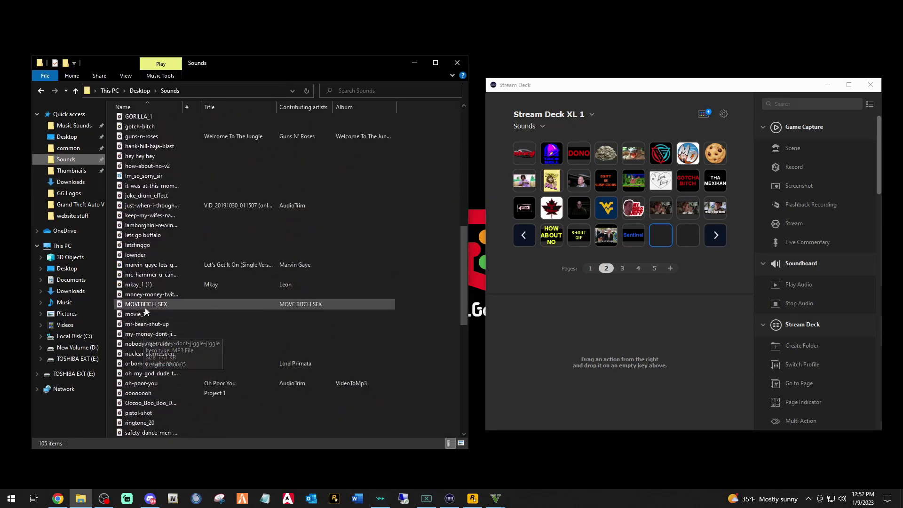